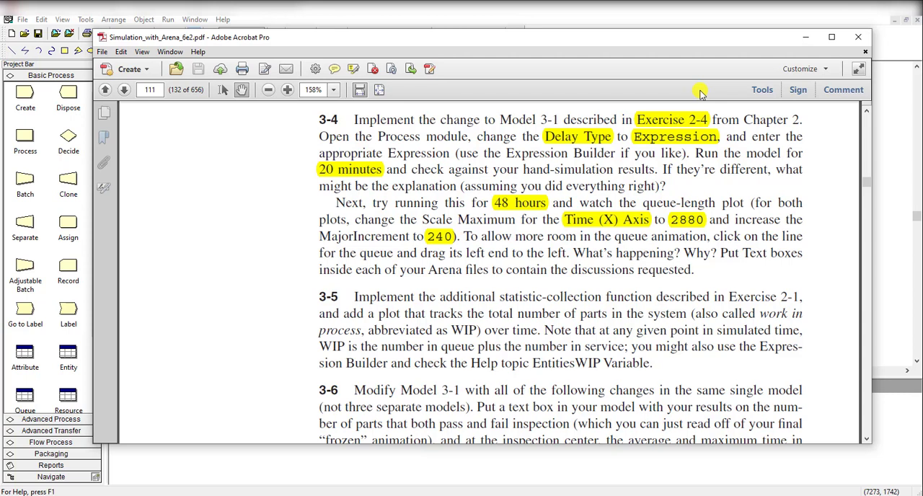
- Read the setup-time change described in Exercise 2-4 alongside Exercise 3-4, and return to the Arena model
drag(922, 30, 415, 88)
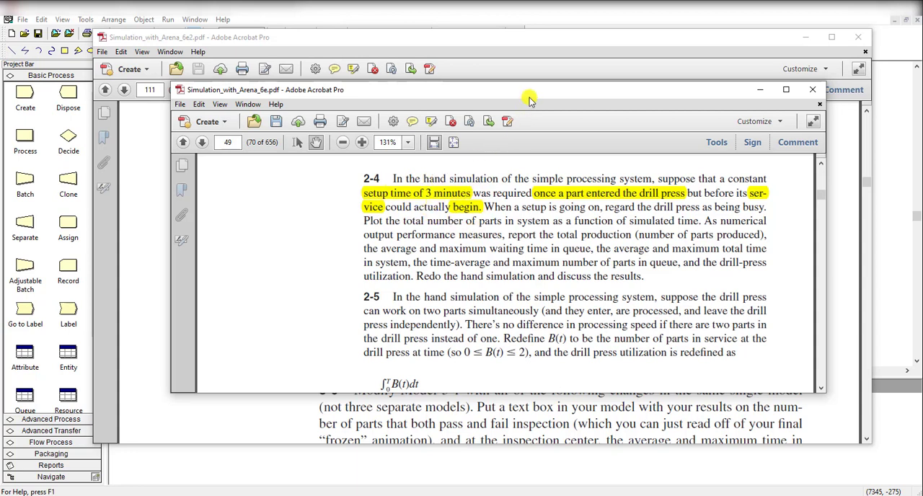
drag(531, 94, 922, 101)
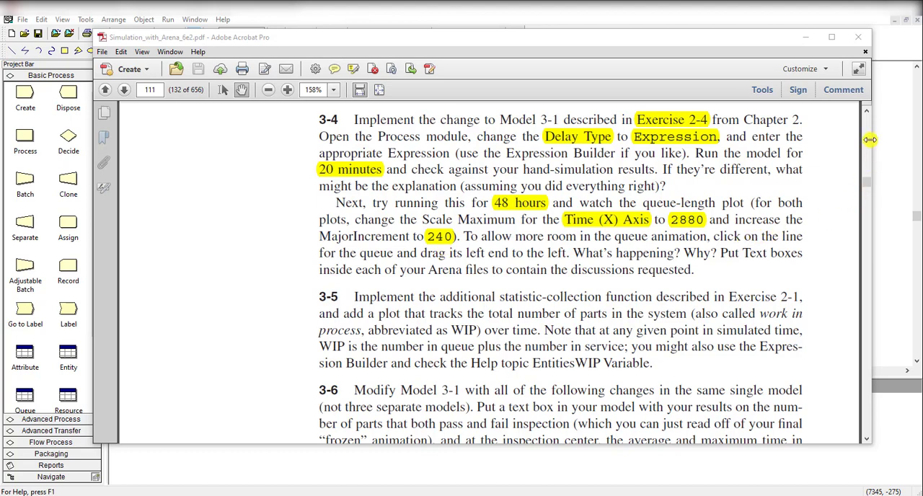
click(766, 19)
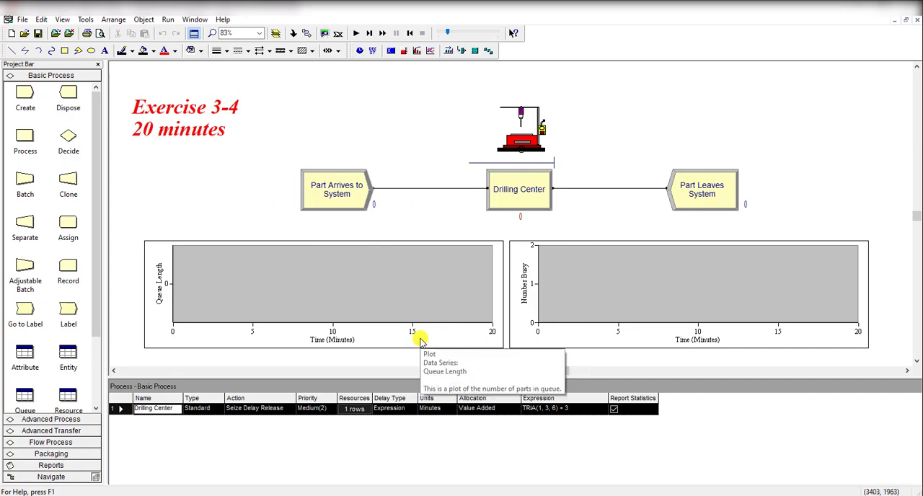
- Review the entity type and time between arrivals of the Part Arrives to System module
click(347, 202)
double_click(346, 202)
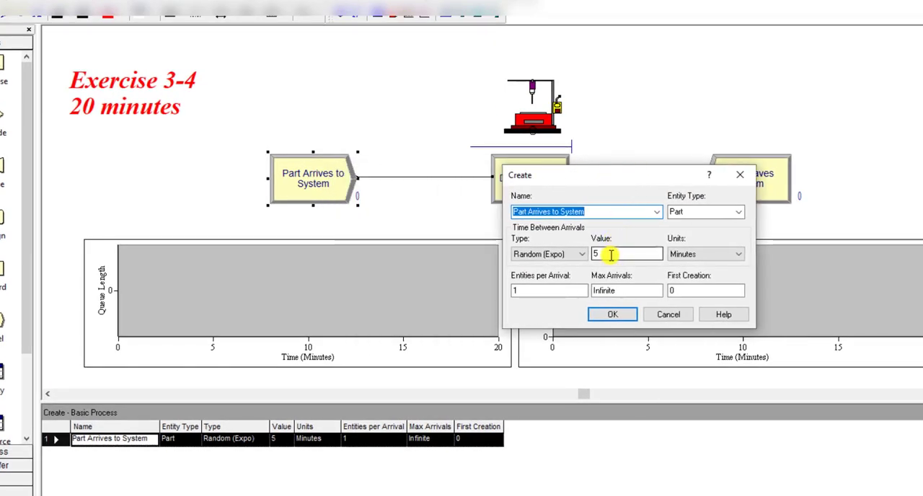
click(622, 322)
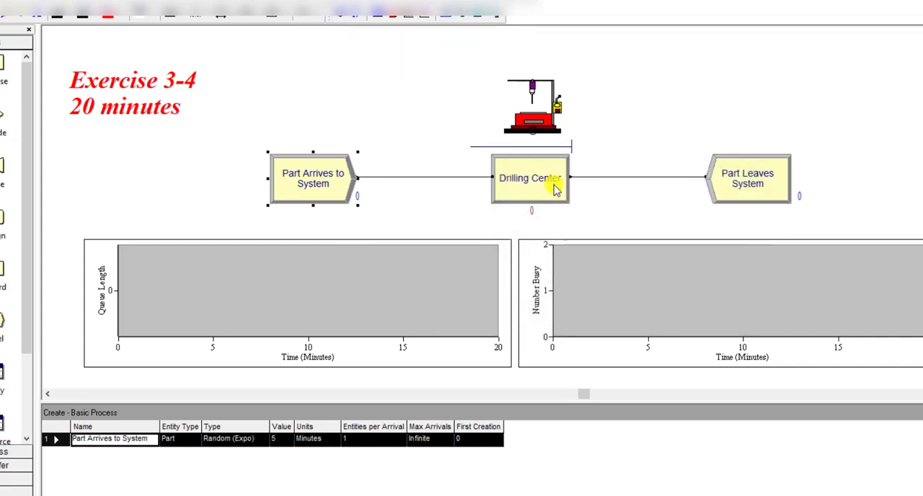
- Examine the Drilling Center process's delay type and delay expression, including the triangular term and the added setup time
double_click(553, 185)
drag(425, 106, 710, 91)
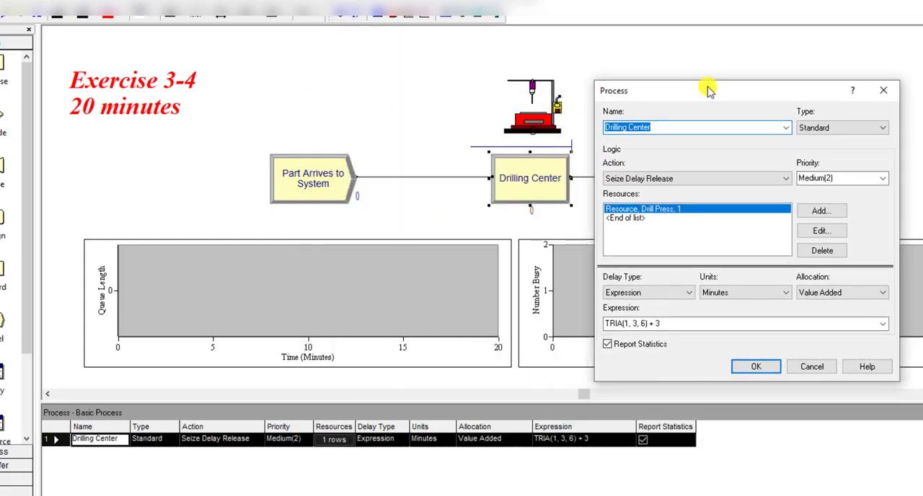
click(669, 323)
click(677, 323)
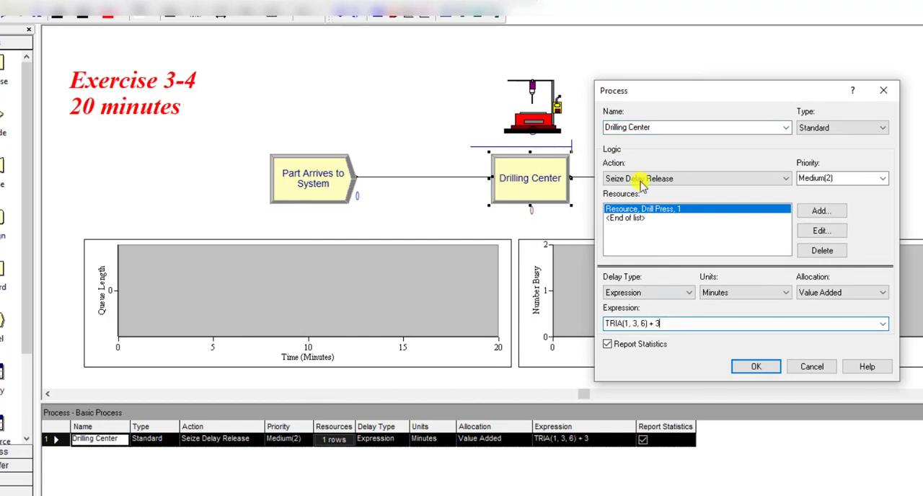
click(656, 294)
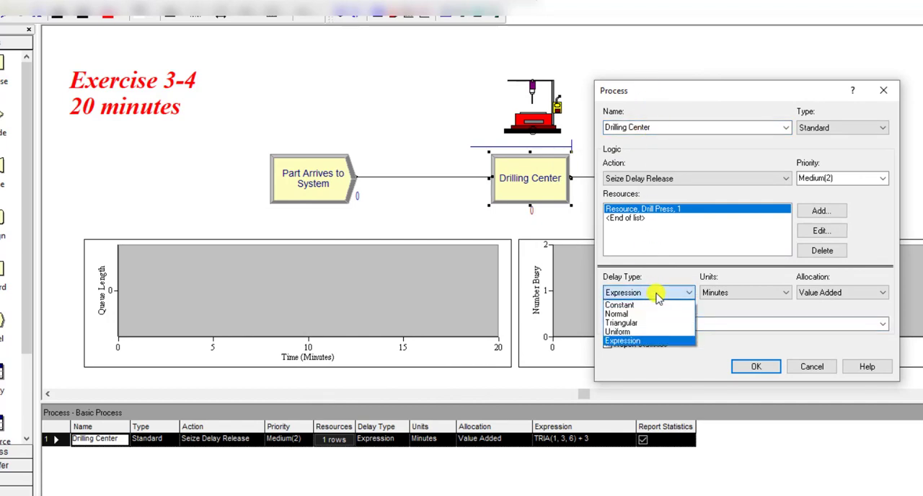
click(656, 294)
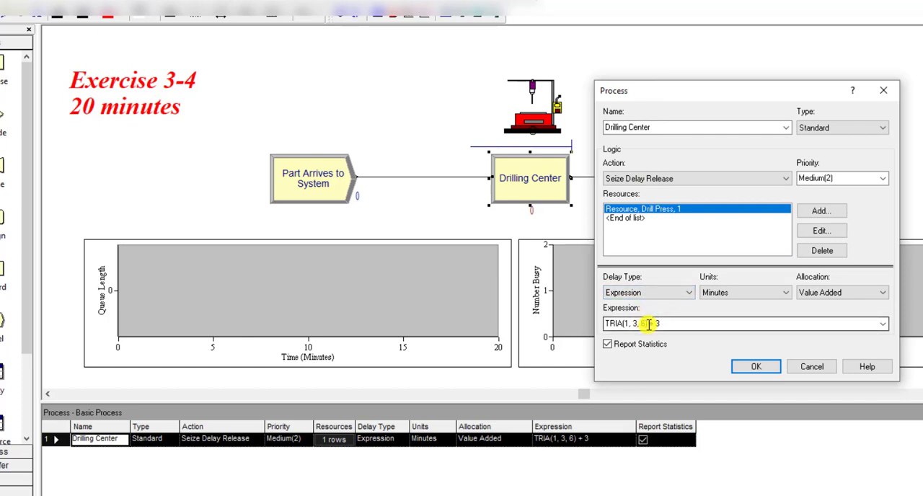
click(650, 324)
click(632, 326)
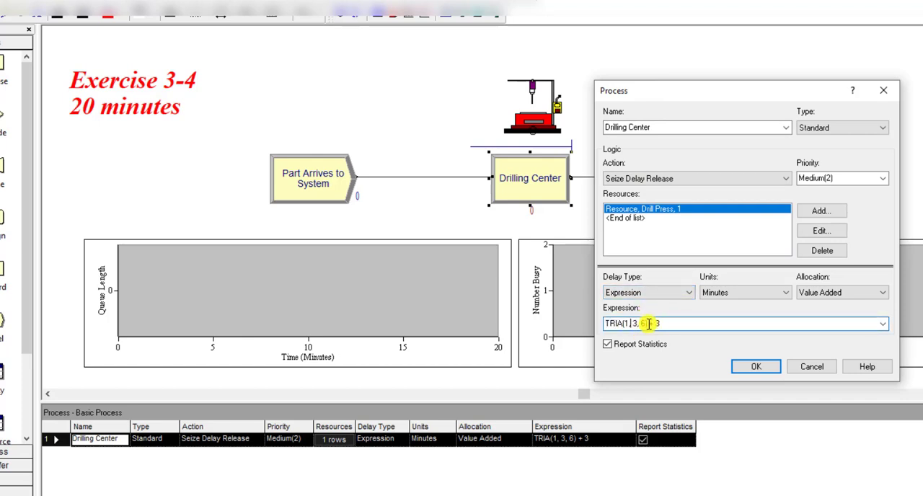
drag(648, 323, 607, 324)
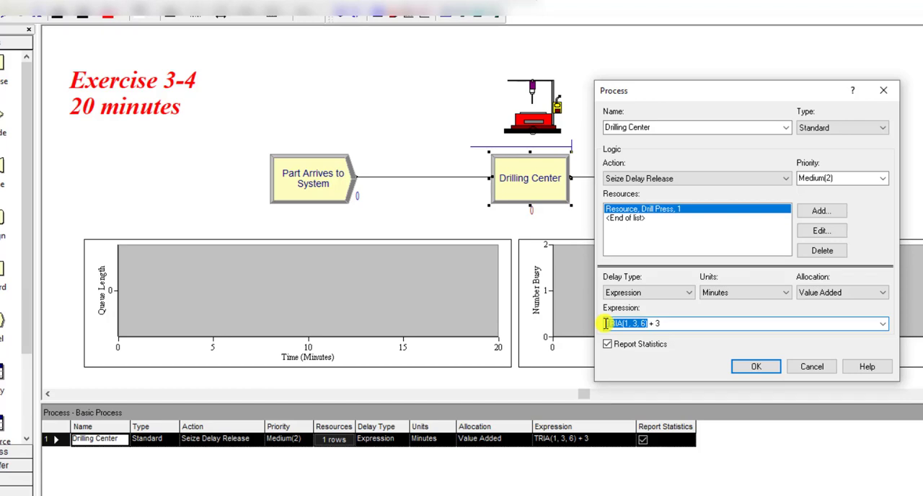
click(670, 323)
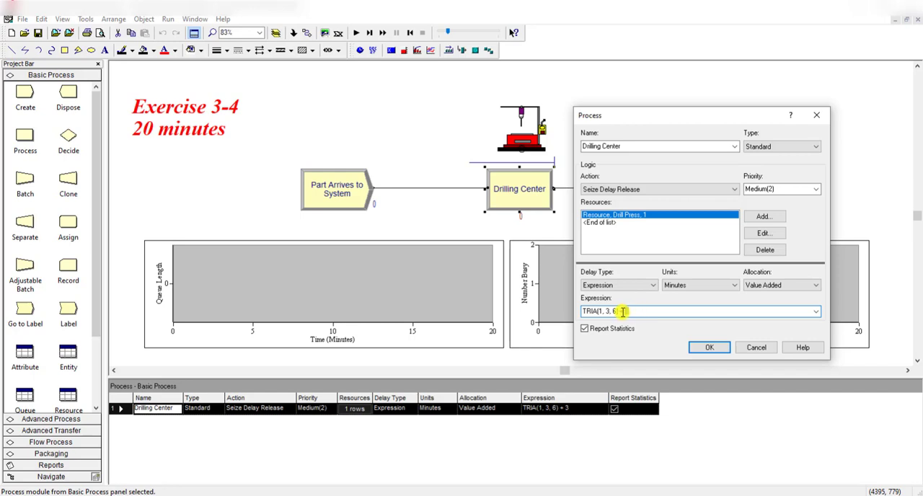
drag(619, 311, 636, 311)
click(635, 311)
- Try inserting a Triangular distribution into the Drilling Center's delay expression with the Expression Builder
right_click(654, 311)
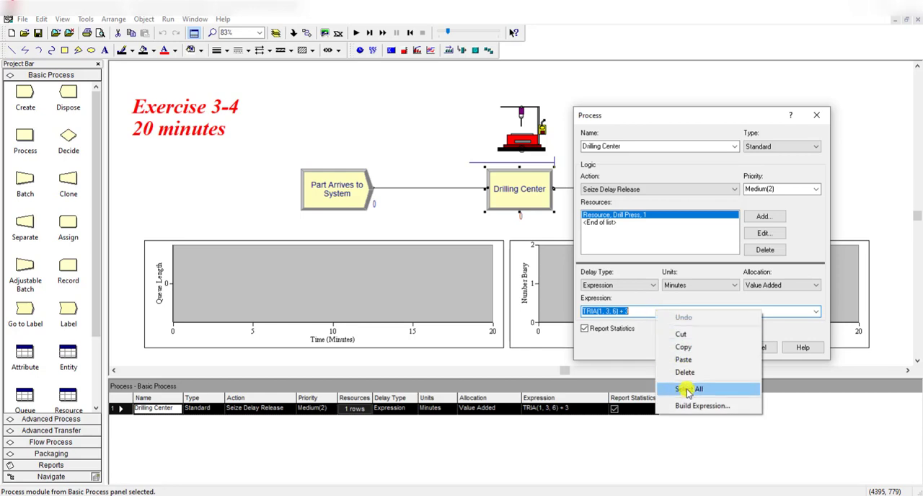
click(693, 408)
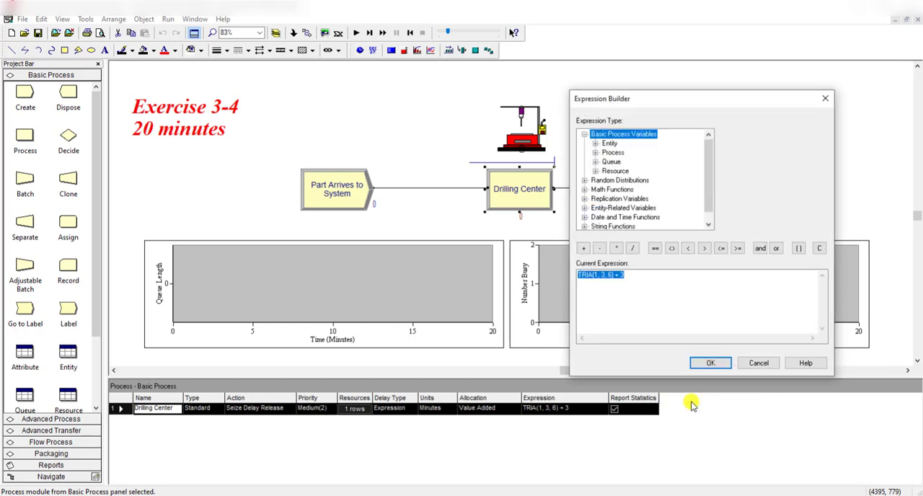
click(658, 290)
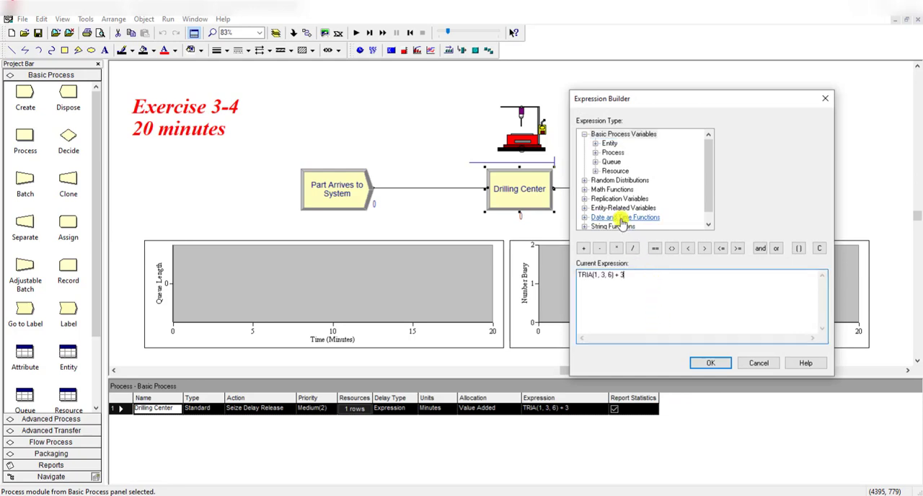
click(585, 181)
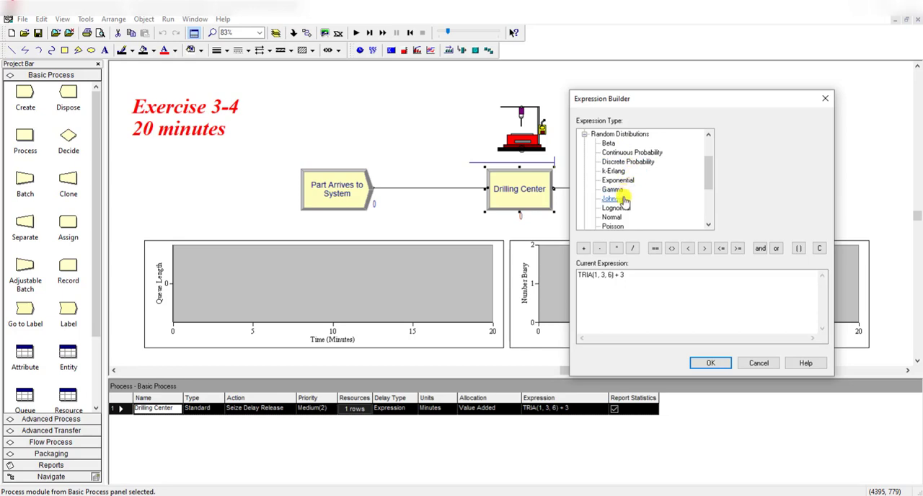
scroll(623, 201, down, 1)
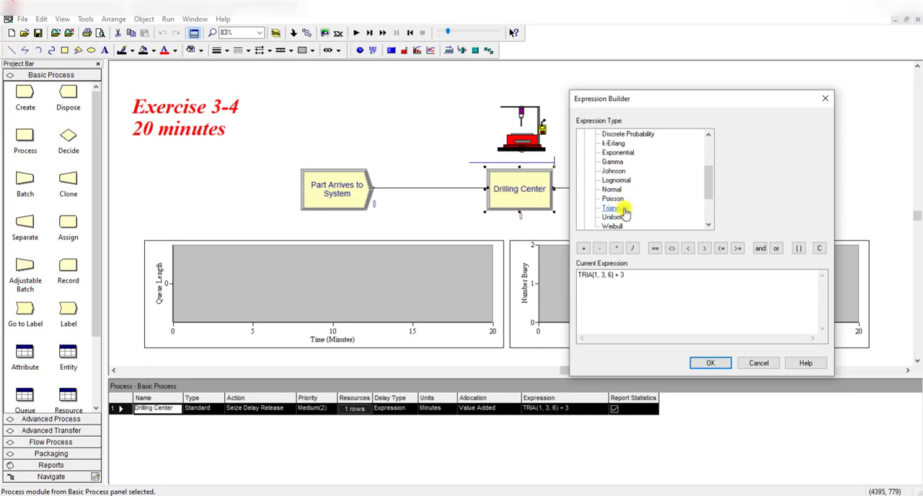
click(625, 210)
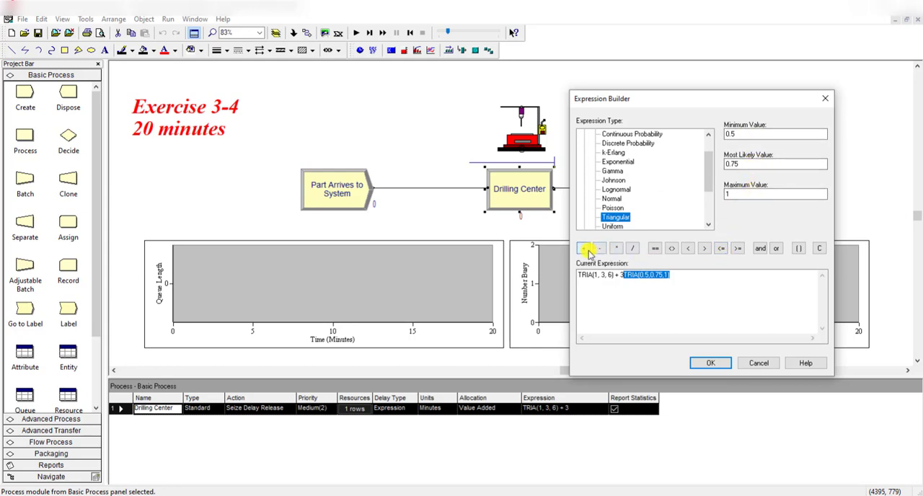
click(757, 363)
click(647, 313)
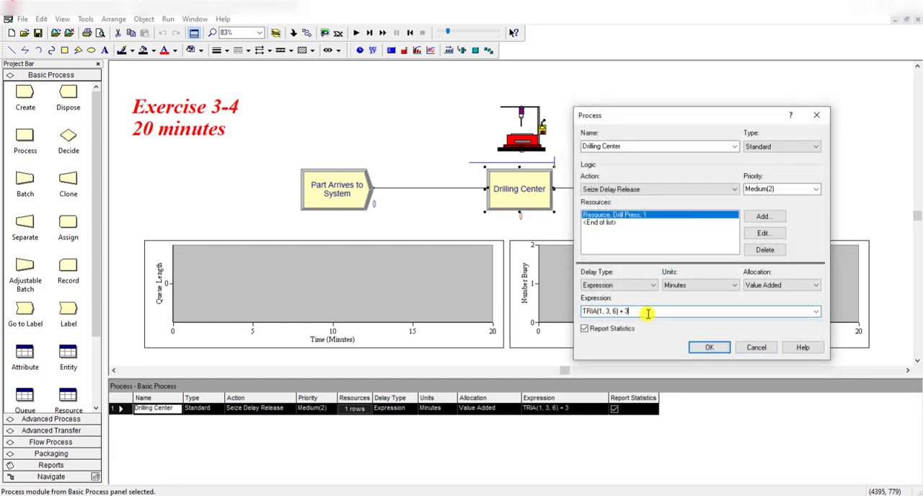
- Check the Drilling Center's Drill Press resource settings and the settings of the Part Leaves System module
click(775, 235)
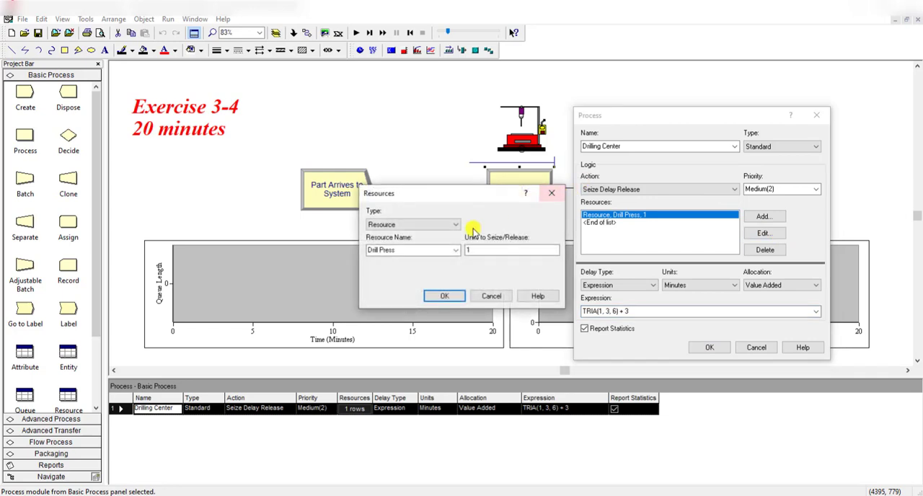
click(444, 296)
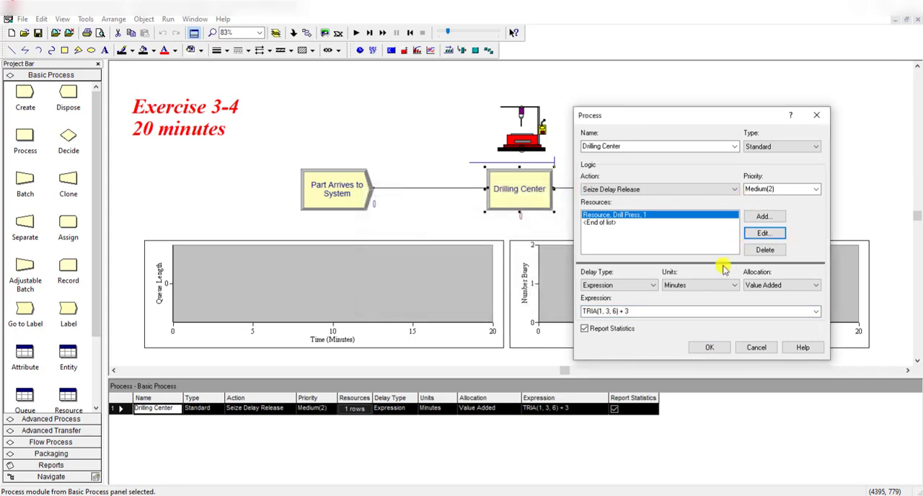
click(741, 349)
double_click(678, 195)
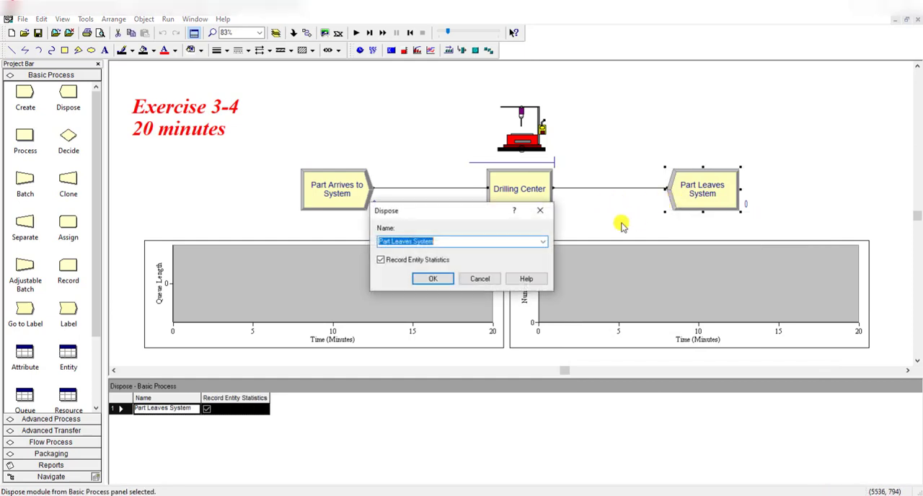
click(569, 228)
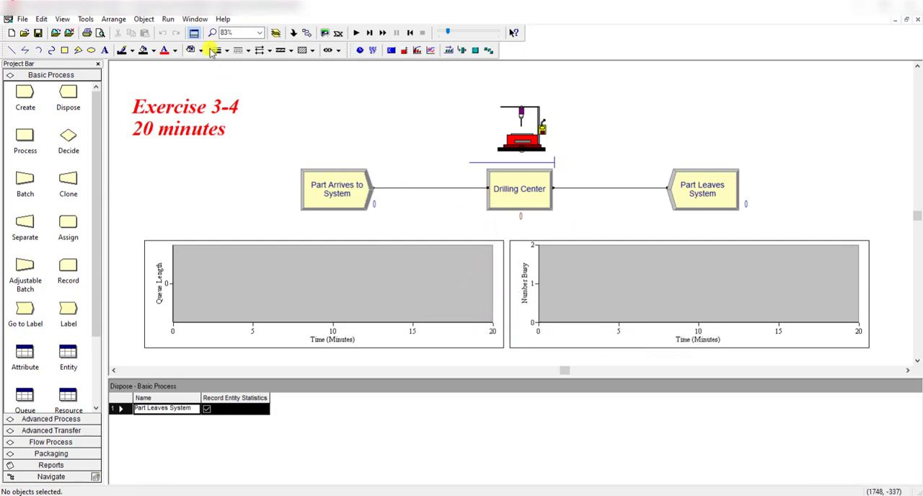
- Check the replication length and its time units in the model's run setup
click(168, 19)
click(178, 32)
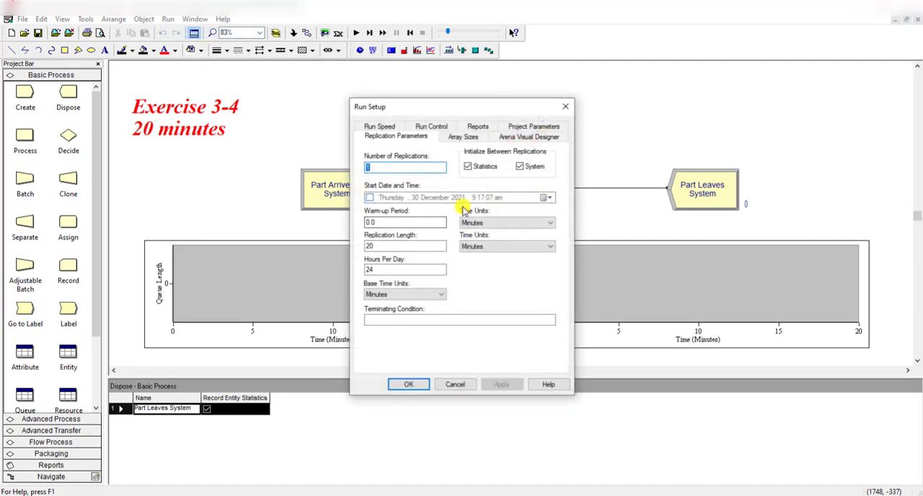
click(406, 245)
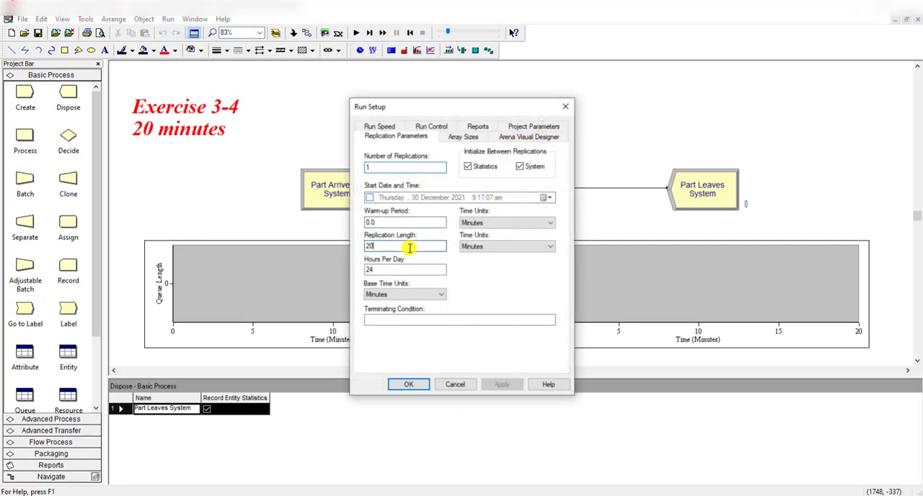
click(400, 385)
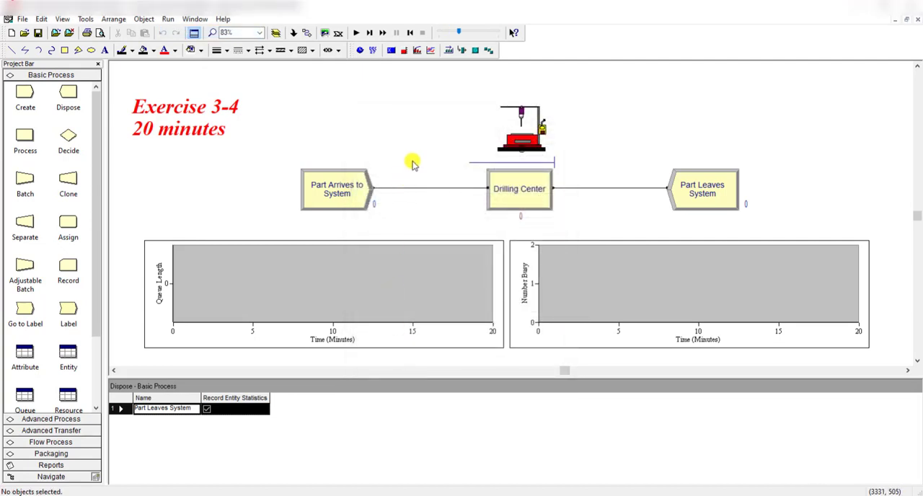
- Run the simulation to completion and open its results report with the section outline expanded
click(356, 32)
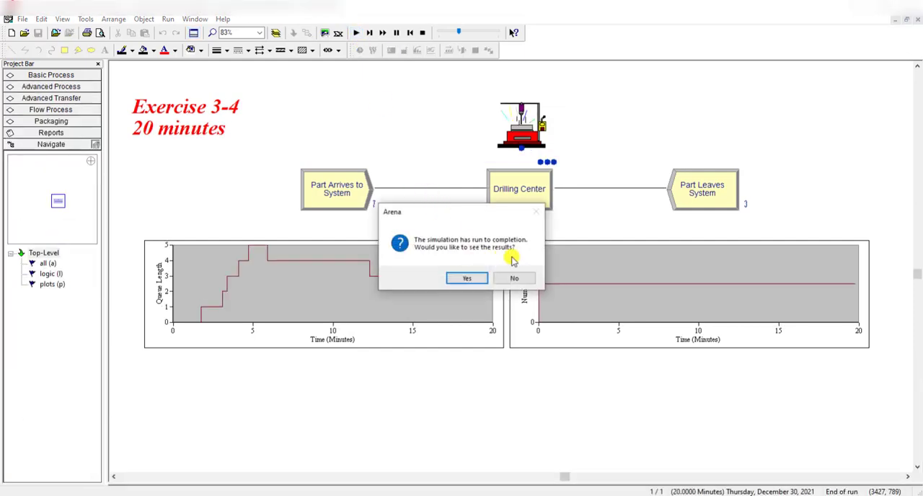
click(473, 279)
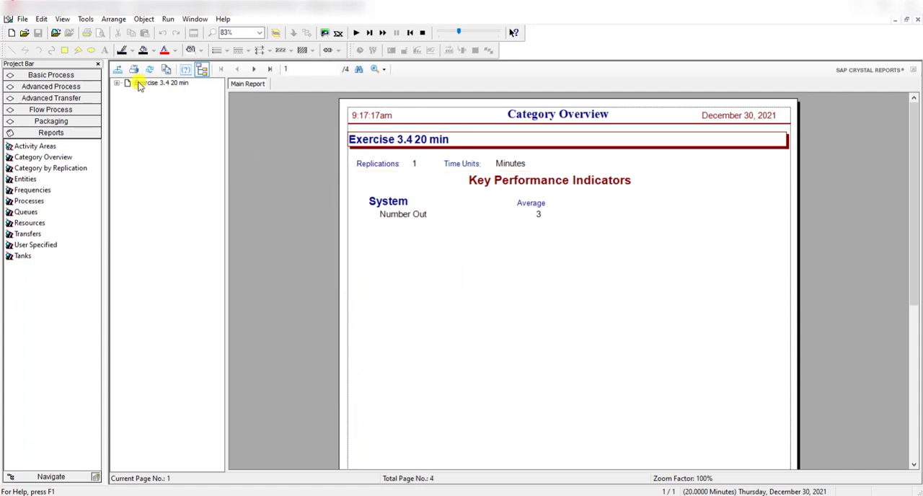
click(117, 83)
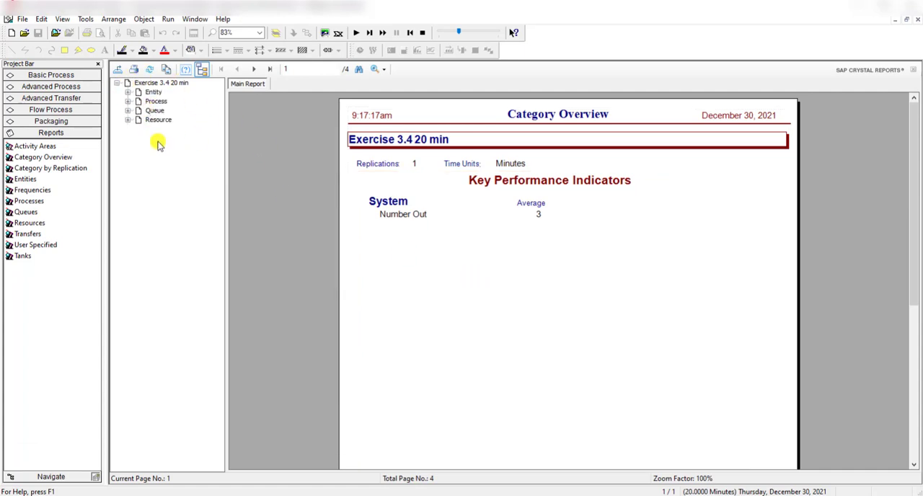
- Read the Entity time, number in, number out and WIP statistics and the Queue waiting statistics in the report
click(147, 93)
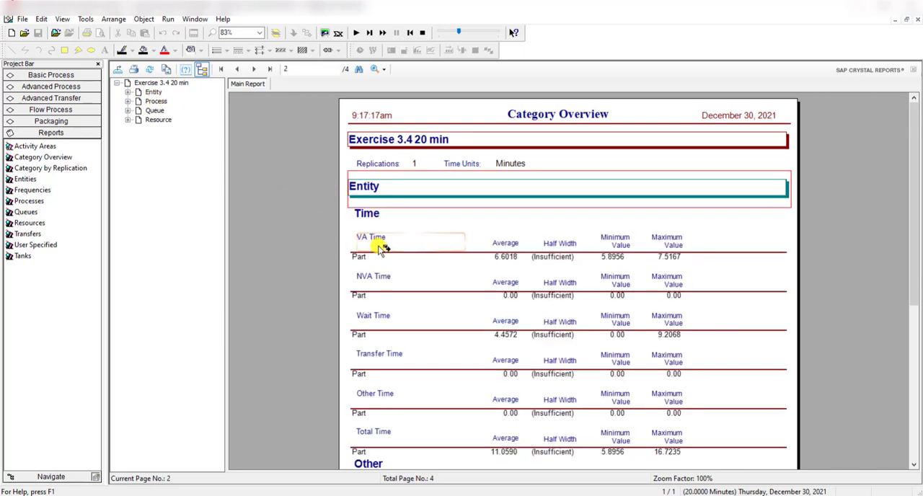
scroll(382, 249, down, 5)
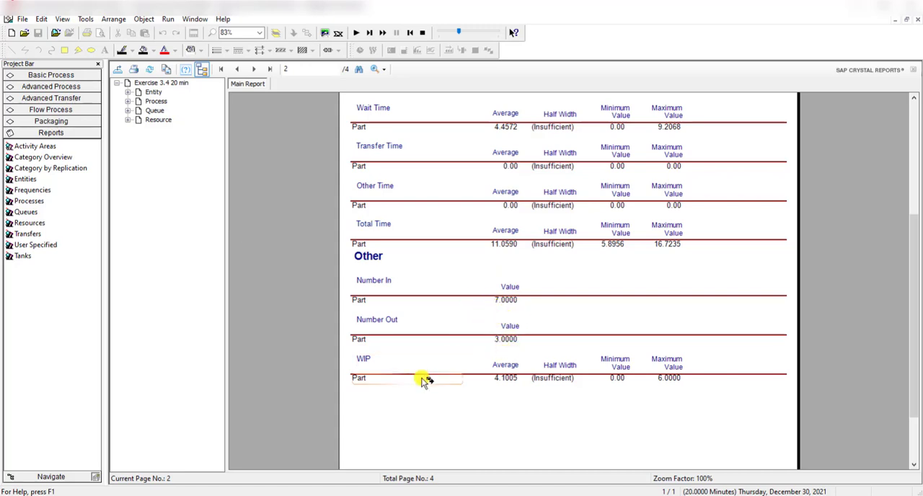
click(154, 110)
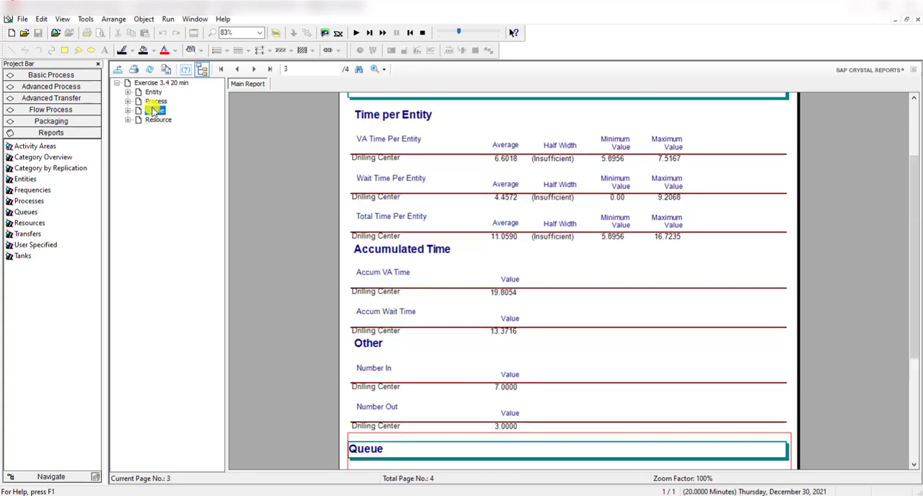
scroll(447, 346, down, 3)
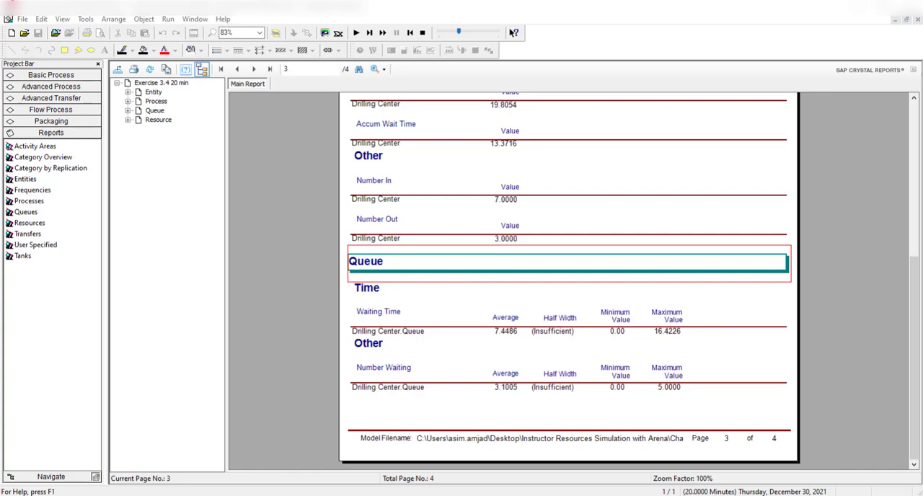
- Compare the Entity number out in the report with the total production in the Exercise 02-04.pdf hand-simulation summary
drag(922, 62, 731, 83)
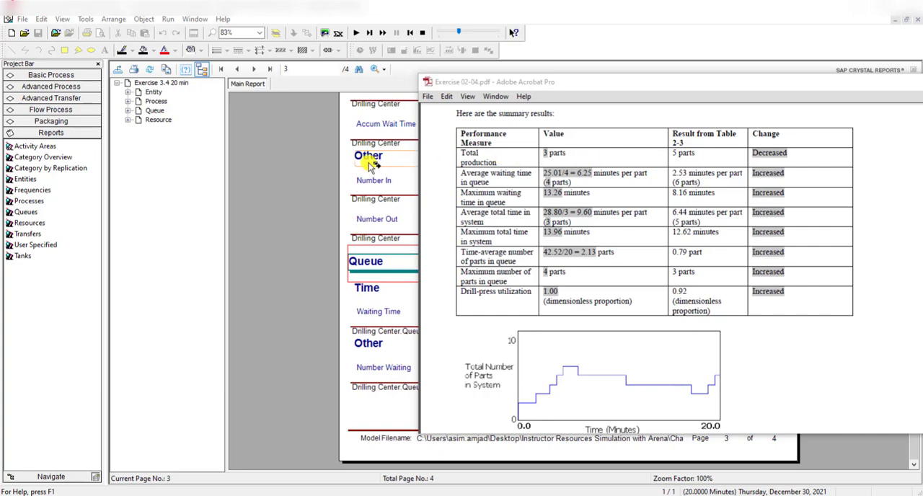
click(294, 176)
click(153, 92)
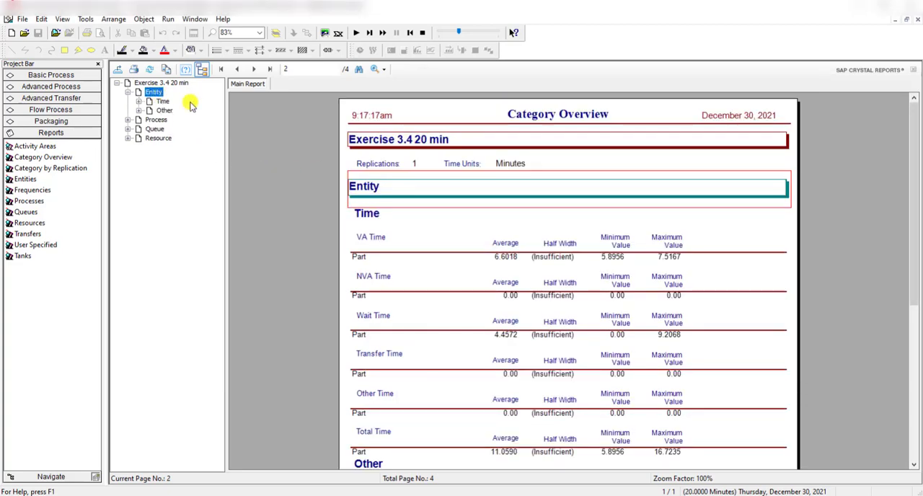
scroll(317, 216, down, 5)
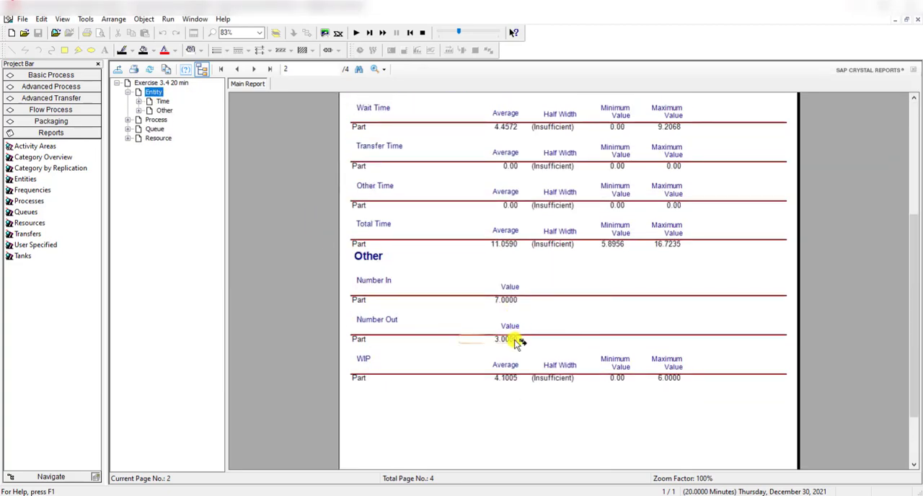
key(alt+Tab)
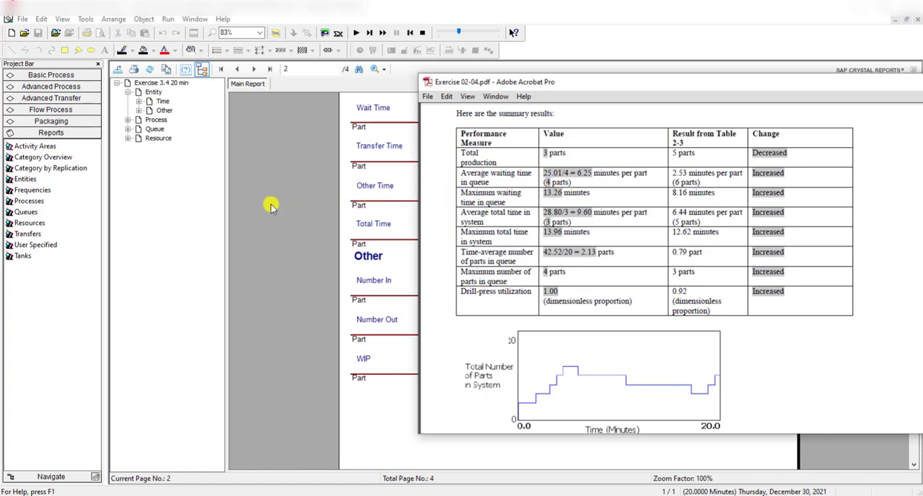
- Compare the report's Queue waiting time and number waiting statistics with the queue measures in the Exercise 02-04.pdf summary
click(155, 129)
scroll(336, 279, down, 3)
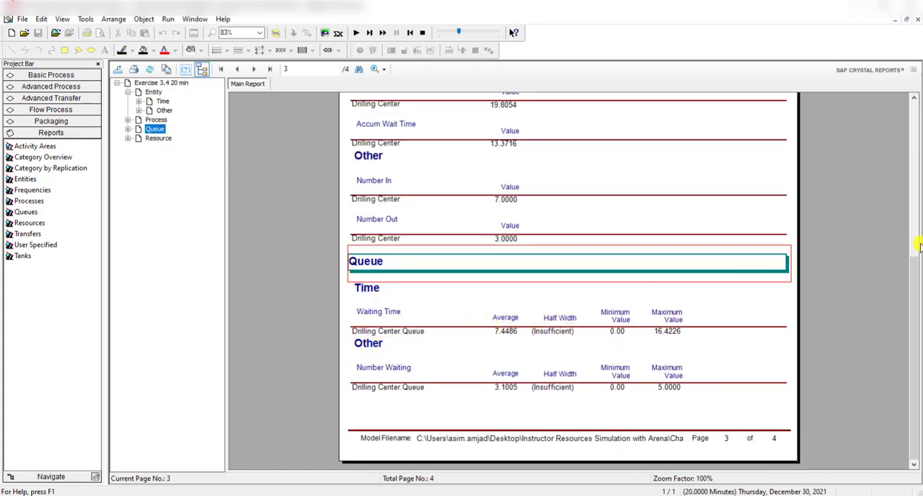
key(alt+Tab)
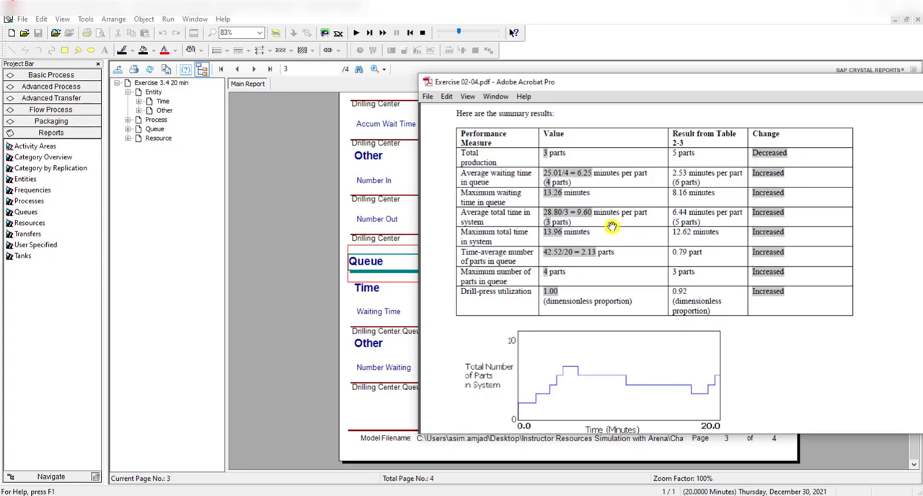
click(360, 264)
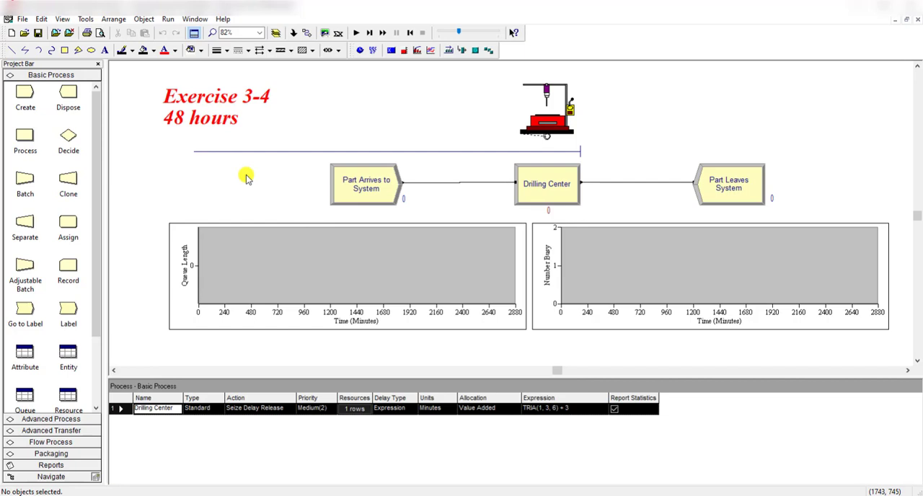
- In the 48-hour model, check the scale maximum and major increment of the Queue Length plot's time axis
double_click(417, 316)
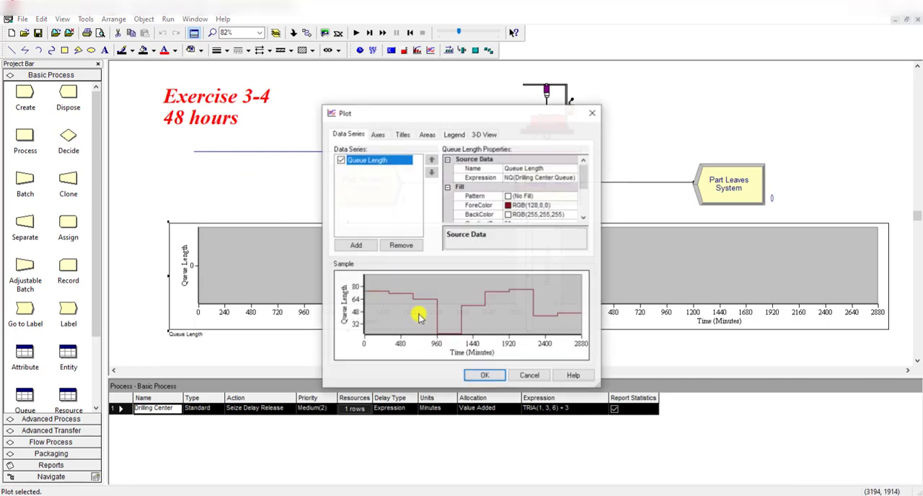
click(376, 135)
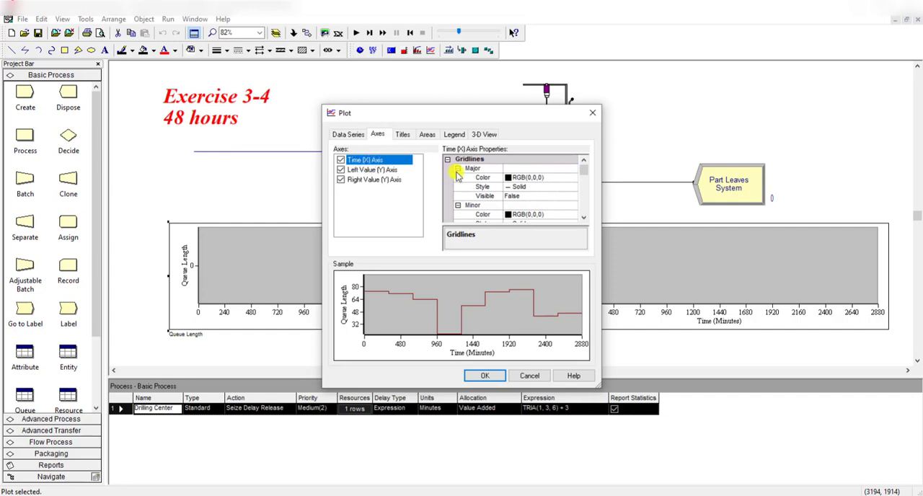
drag(585, 173, 583, 192)
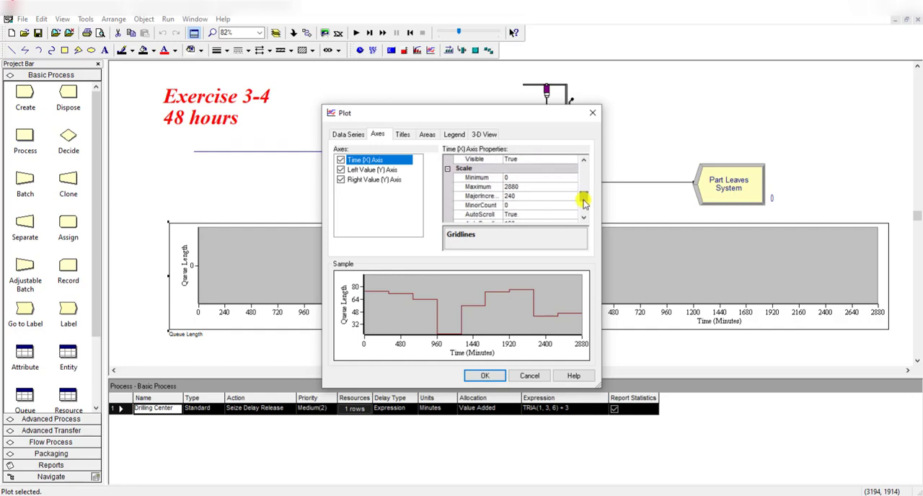
click(544, 187)
click(531, 196)
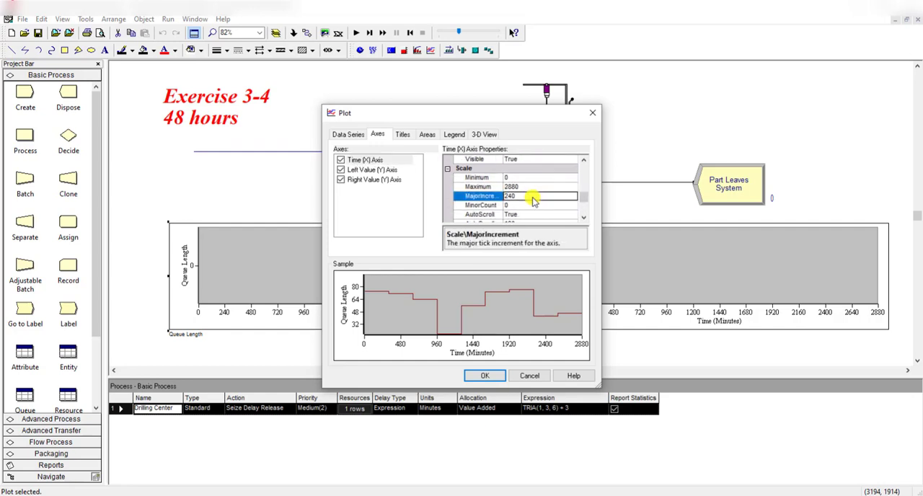
click(536, 188)
click(537, 196)
click(482, 379)
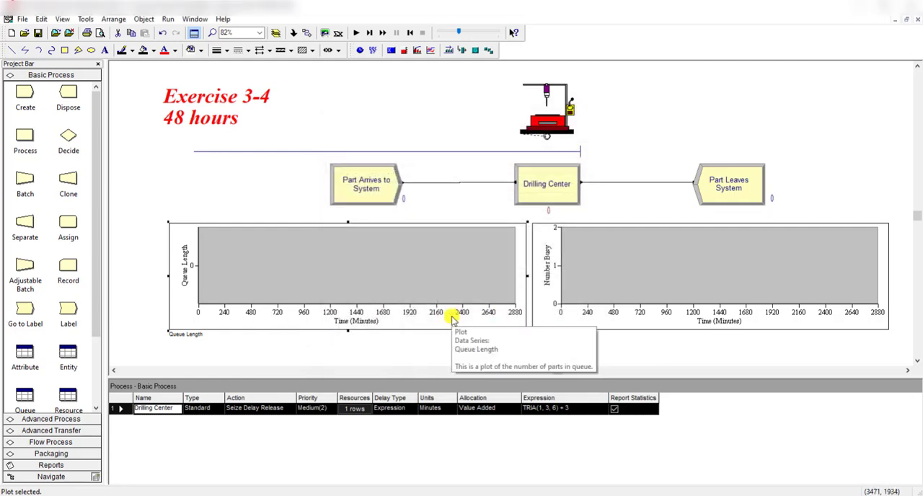
click(619, 317)
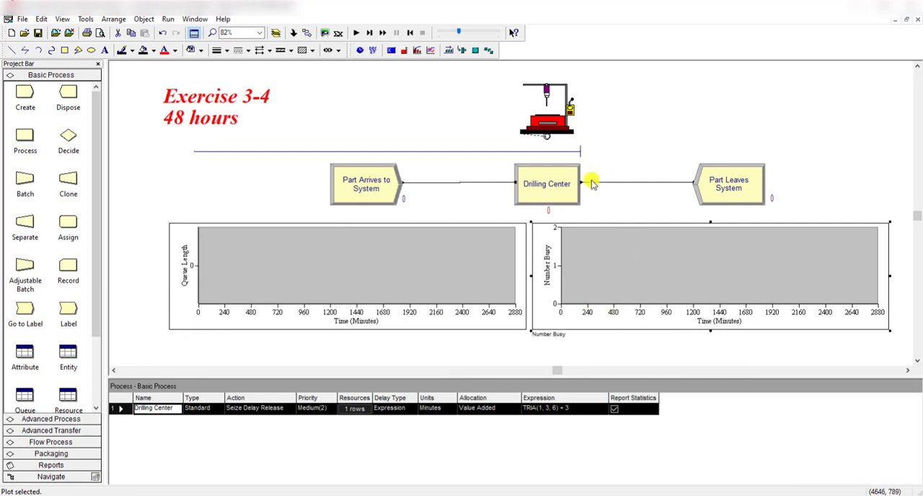
- Check the delay expression of the Drilling Center process and close its settings without changing them
double_click(563, 180)
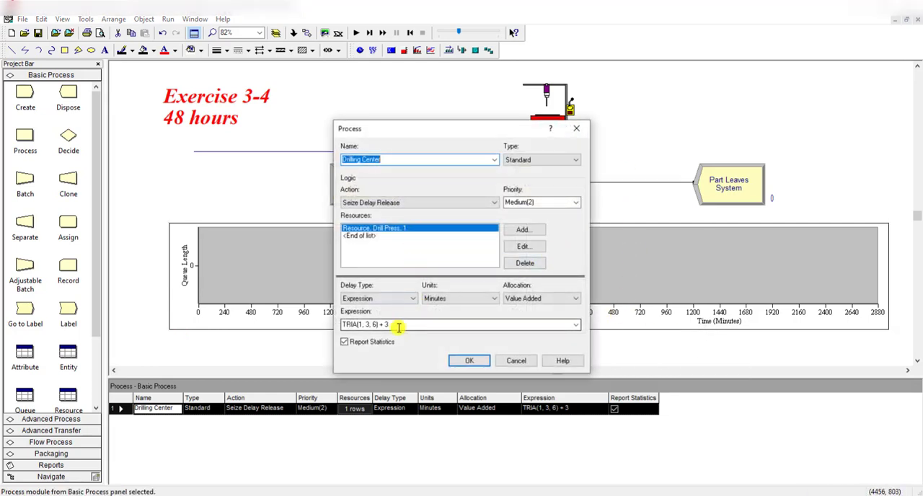
drag(398, 325, 343, 327)
click(425, 326)
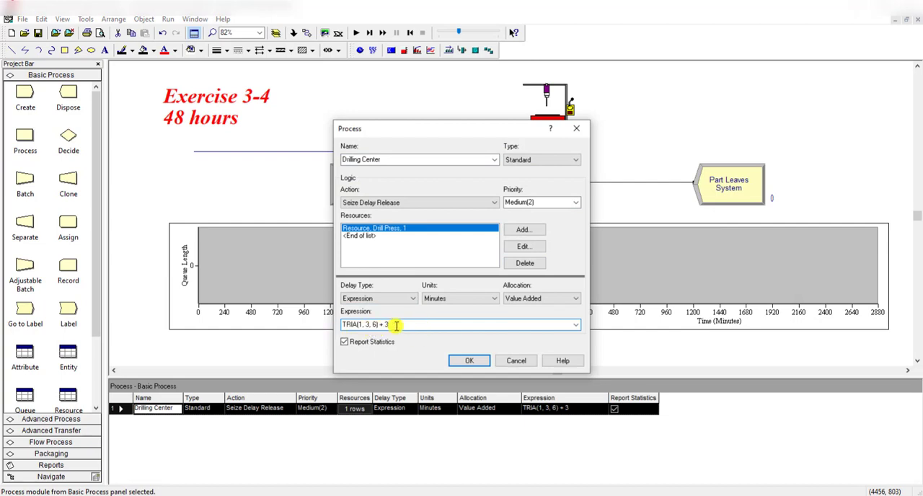
click(513, 361)
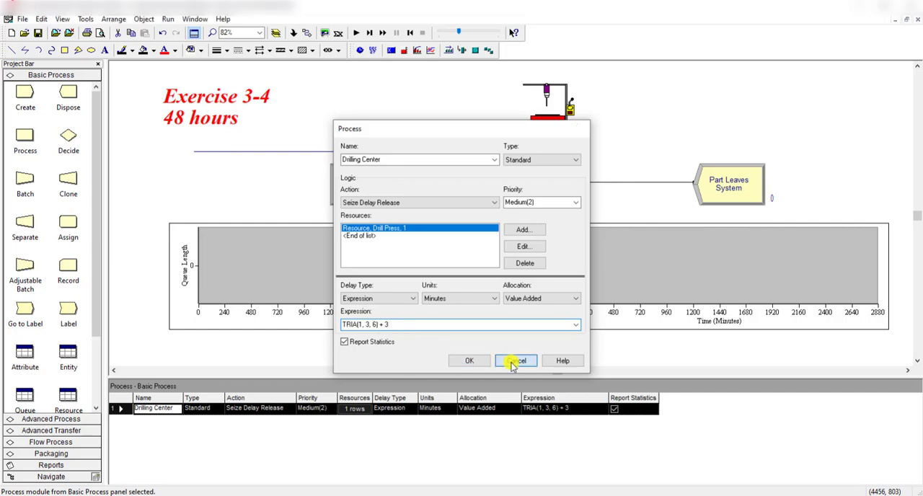
- Check the replication length and its time units in the 48-hour model's run setup
click(168, 19)
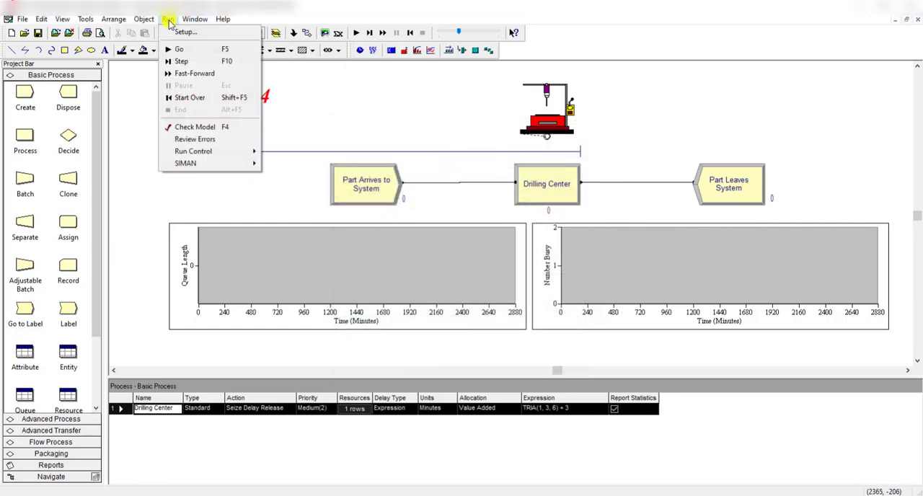
click(180, 31)
click(391, 246)
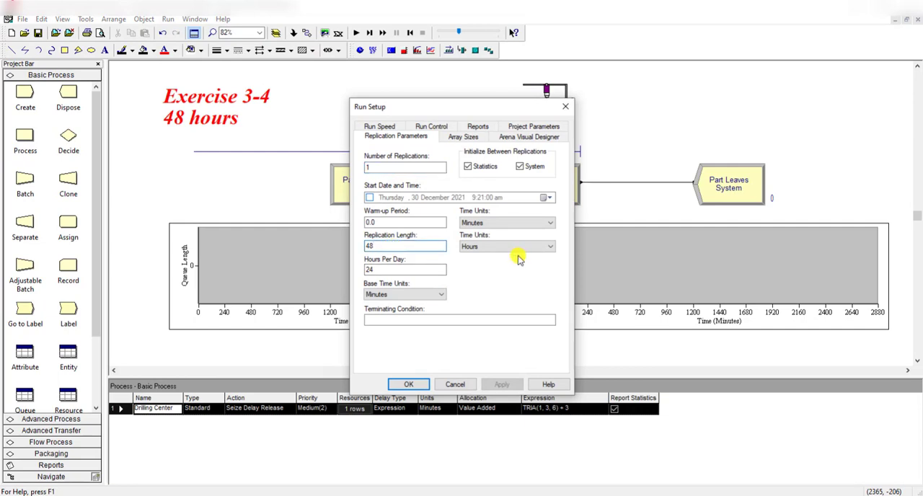
click(419, 385)
- Run the 48-hour simulation to completion and open its Category Overview report with the section outline expanded
click(355, 33)
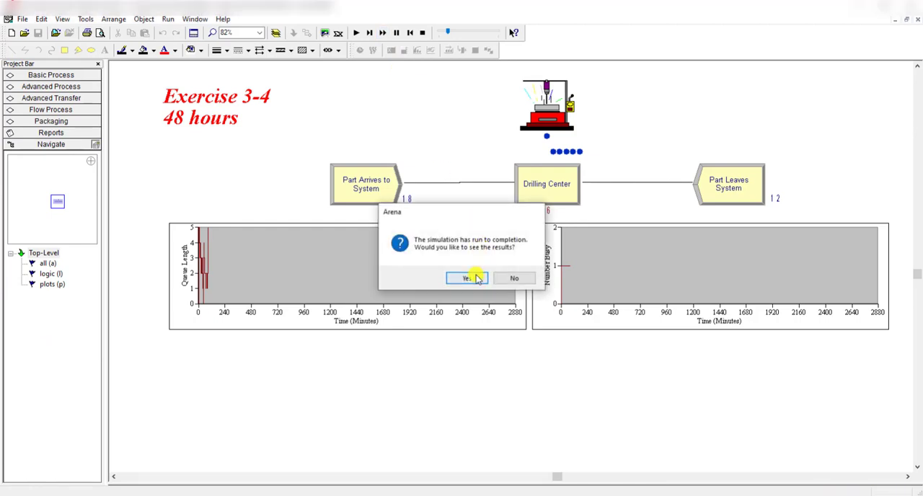
click(472, 276)
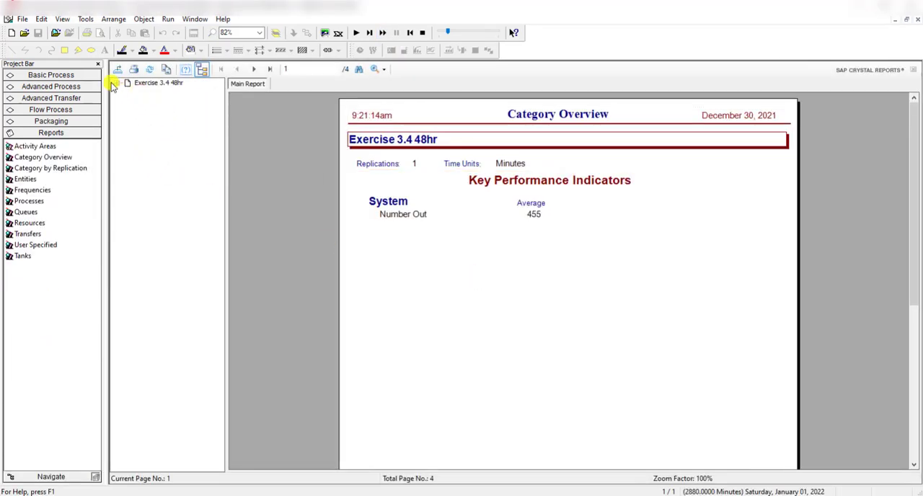
click(117, 83)
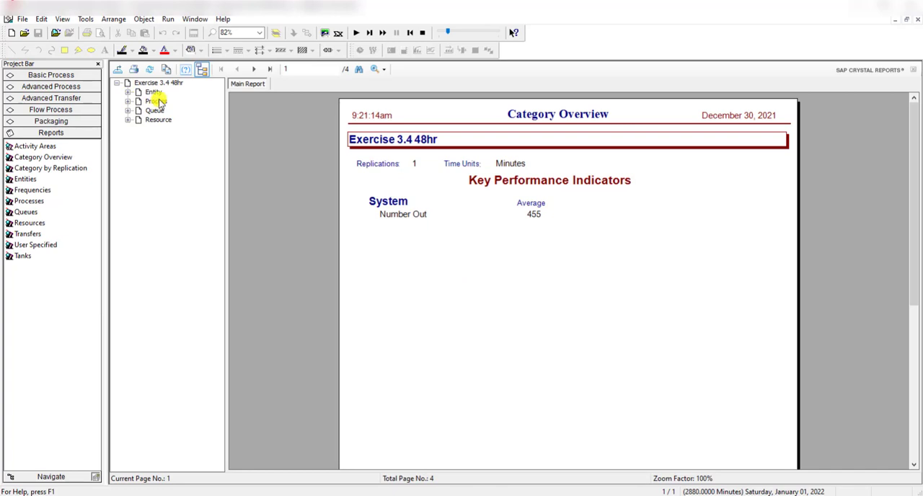
- Expand the Process, Queue and Resource sections of the 48-hour report and examine the Drilling Center statistics
double_click(153, 100)
double_click(154, 137)
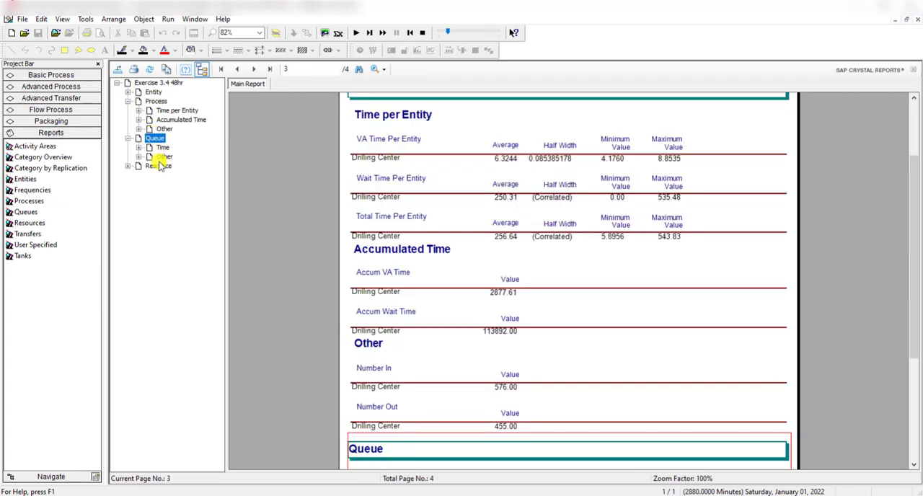
double_click(158, 166)
click(154, 138)
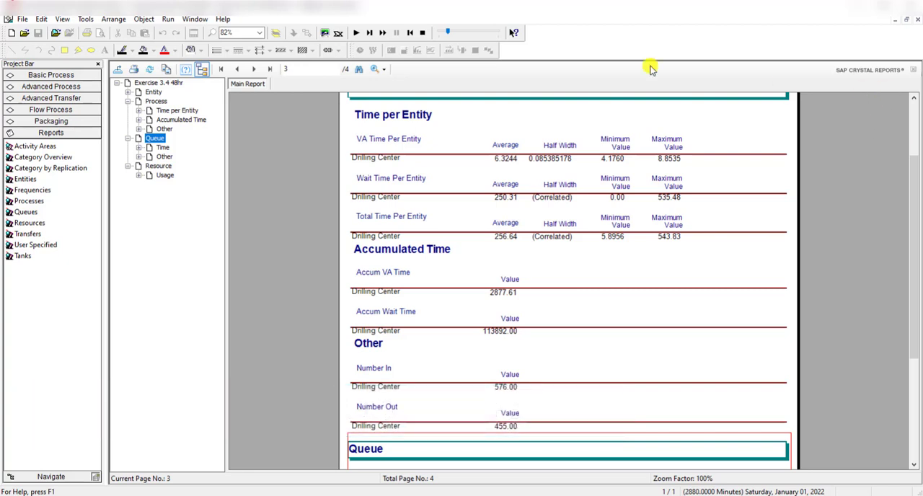
- End the run, close the report and slightly lengthen the Drilling Center queue animation line at its tail end
click(423, 33)
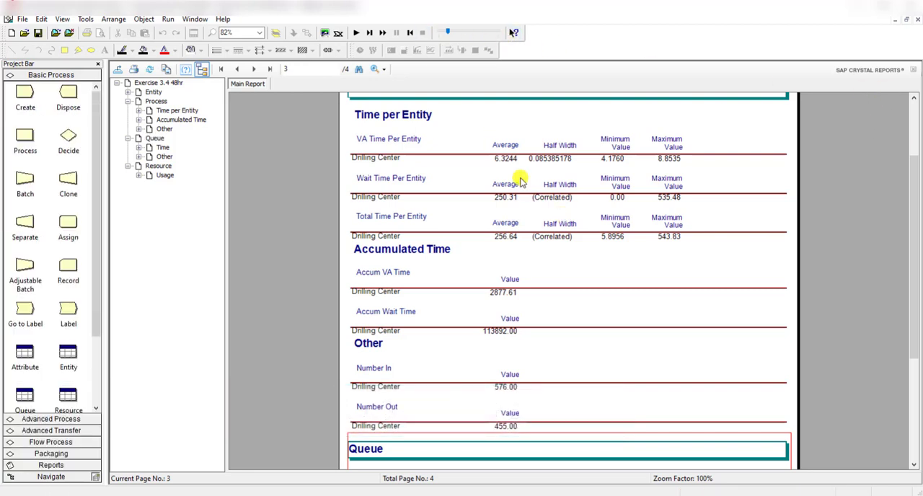
click(917, 21)
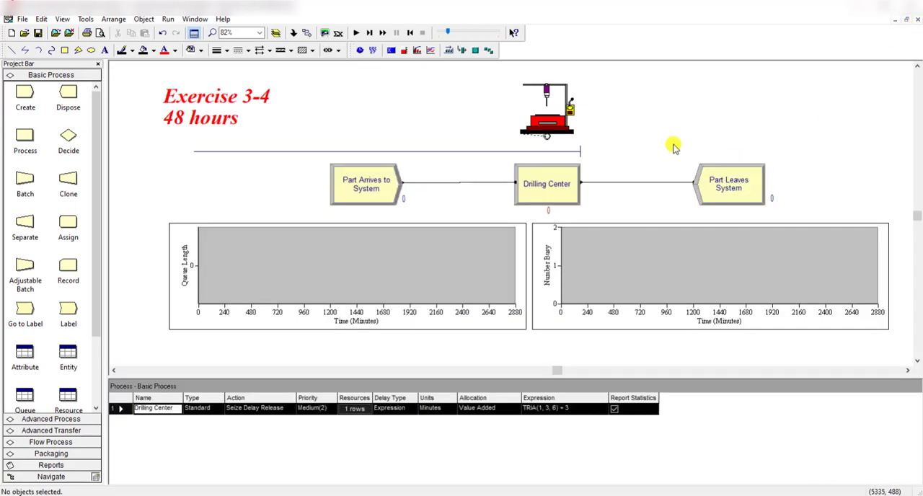
click(567, 151)
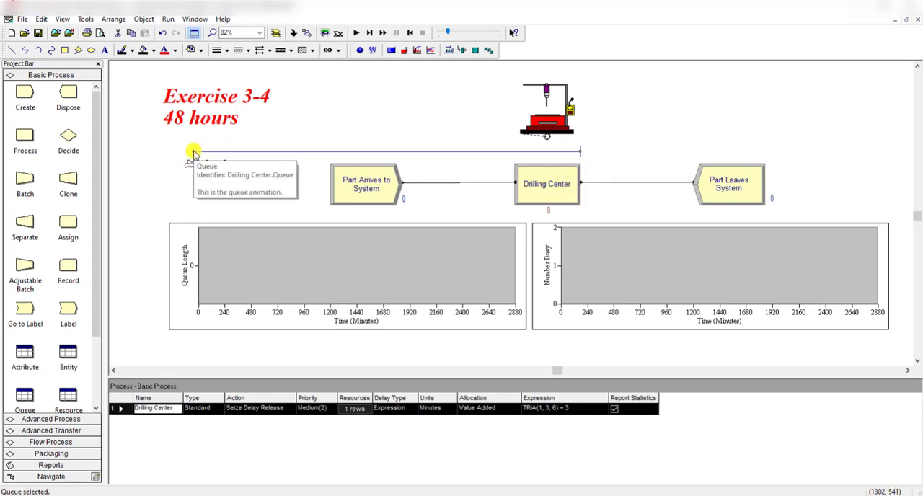
mouse_move(194, 152)
mouse_down()
mouse_move(248, 151)
mouse_move(114, 147)
mouse_move(473, 153)
mouse_move(175, 149)
mouse_up()
click(315, 85)
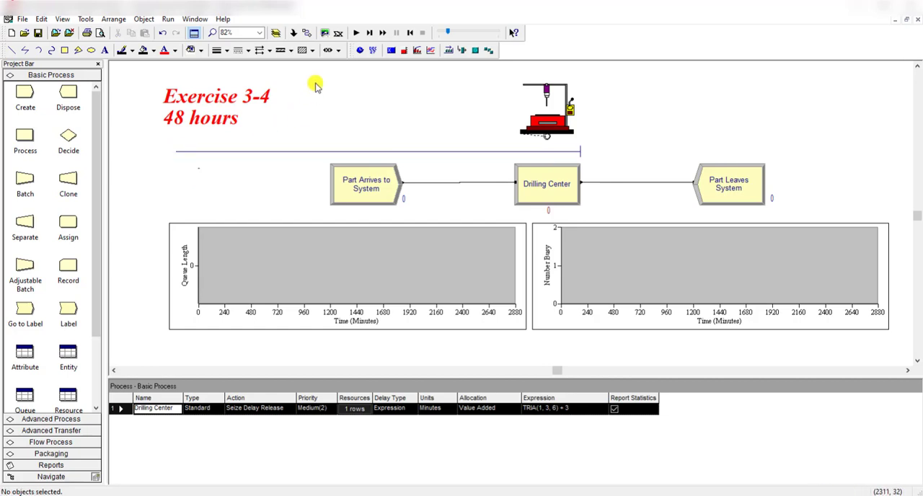
- Run the 48-hour model again to watch the queue animation and plots, and end the run before completion
click(355, 33)
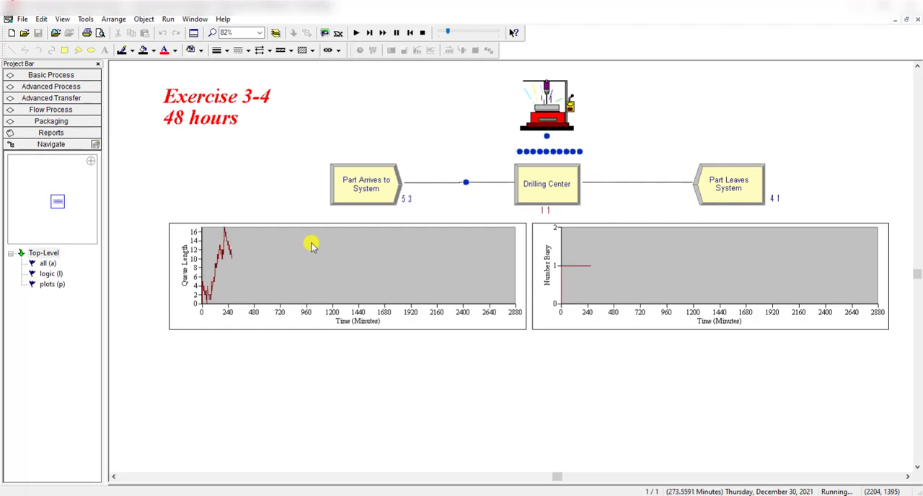
click(421, 33)
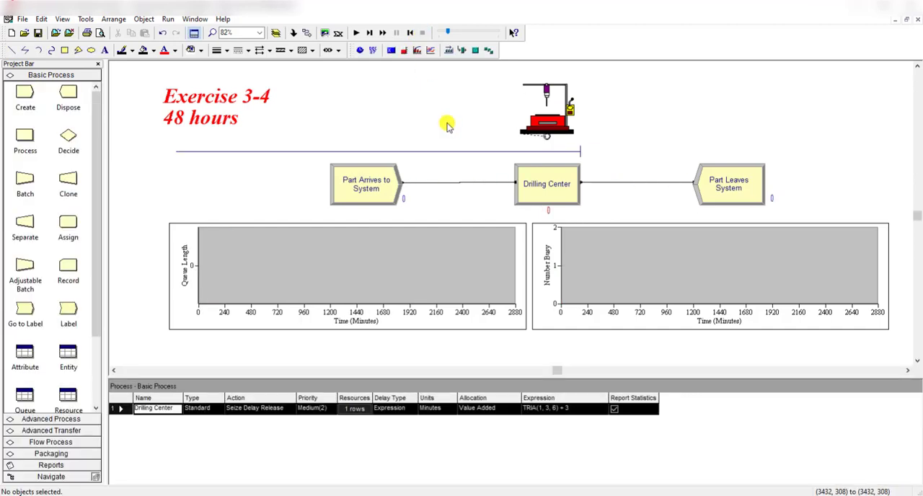